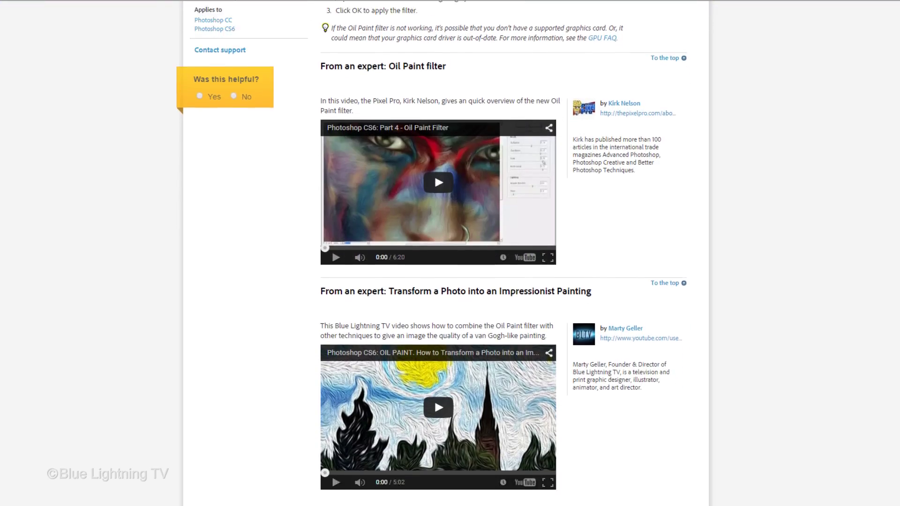
scroll(438, 253, down, 3)
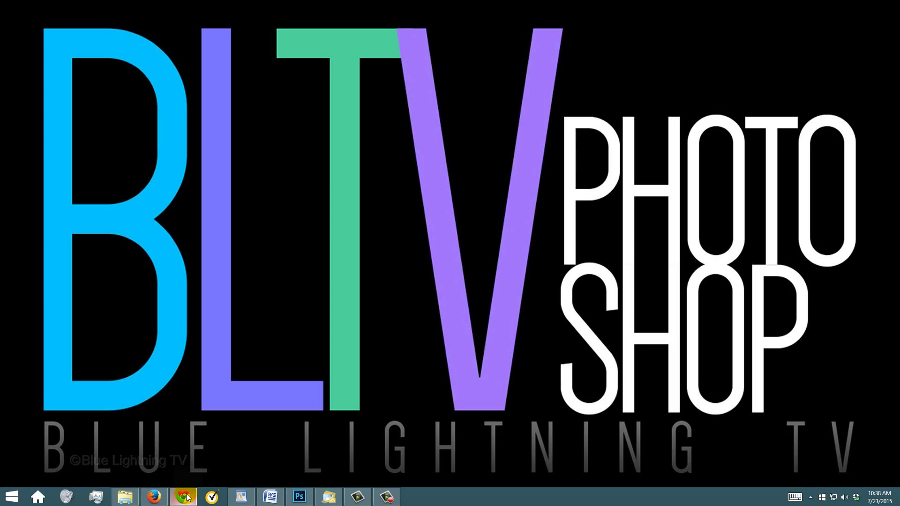
Switch to Chrome, open the Model Mayhem thread on the free Oil Paint alternative, and download the GreycShop x64 archive from its MediaFire link.
click(184, 497)
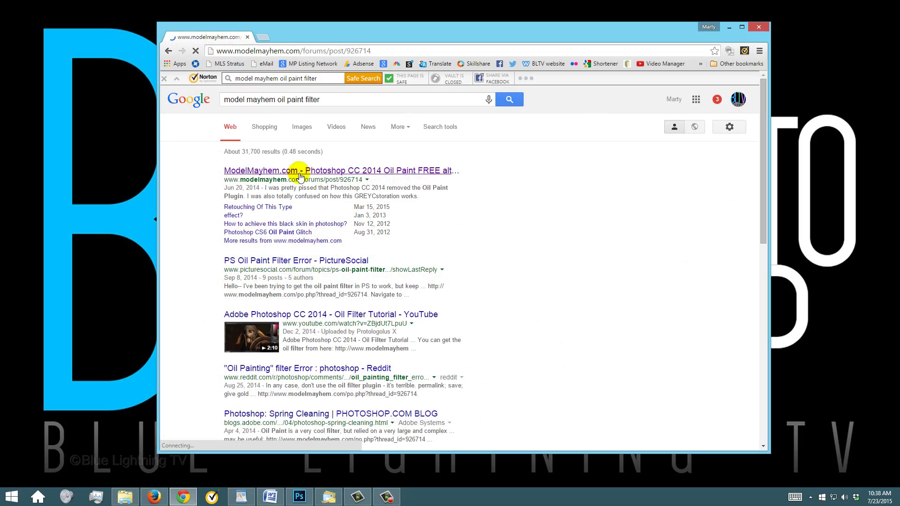
click(359, 241)
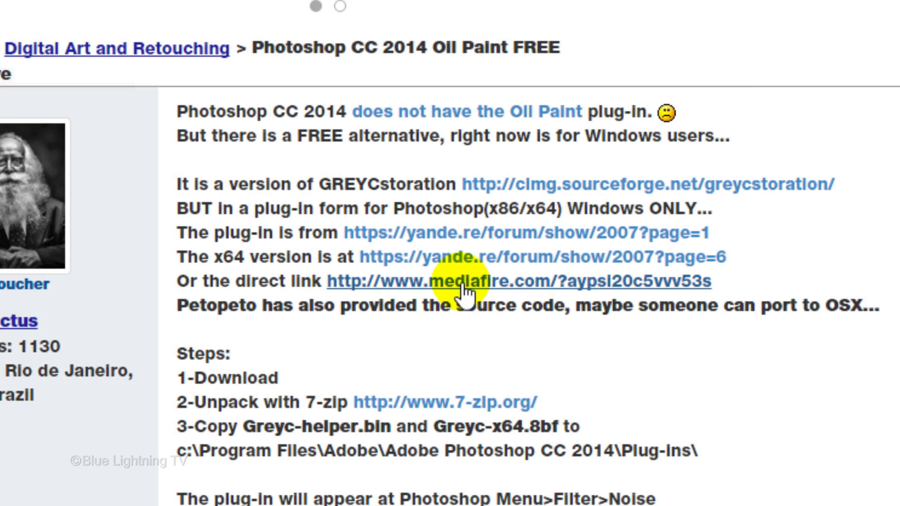
click(461, 282)
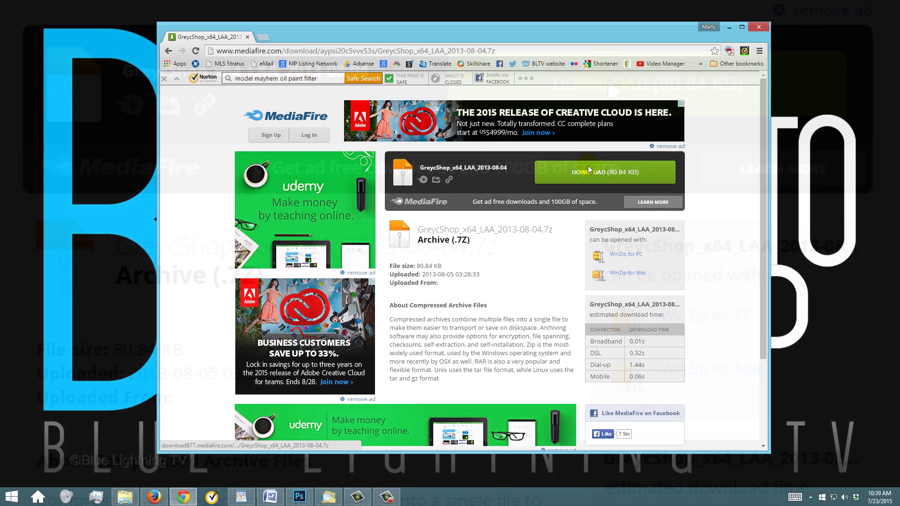
click(608, 78)
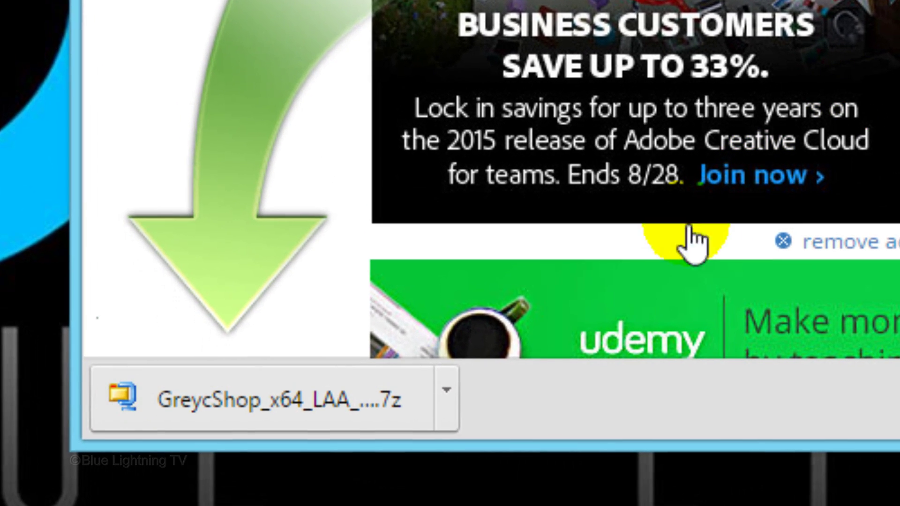
Open the downloaded GreycShop_x64_LAA_2013-08-04.7z archive in WinZip and minimize the browser window behind it.
click(448, 393)
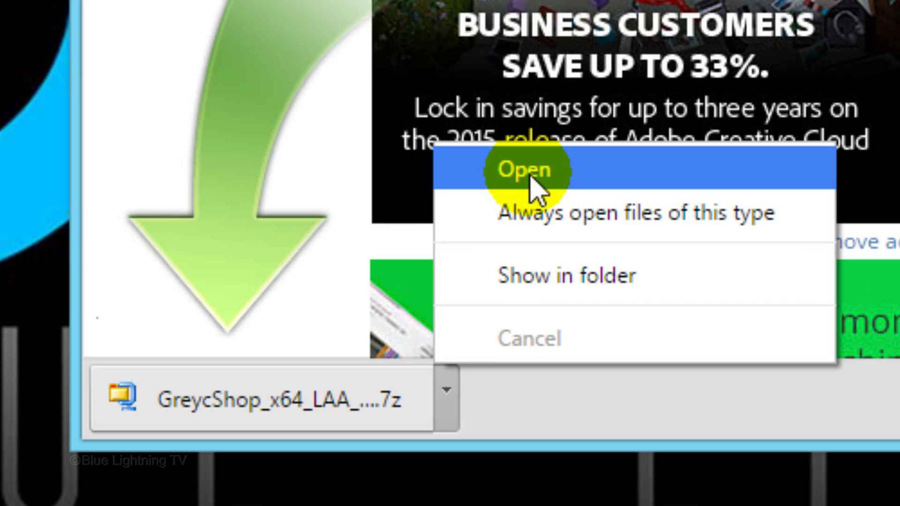
click(531, 177)
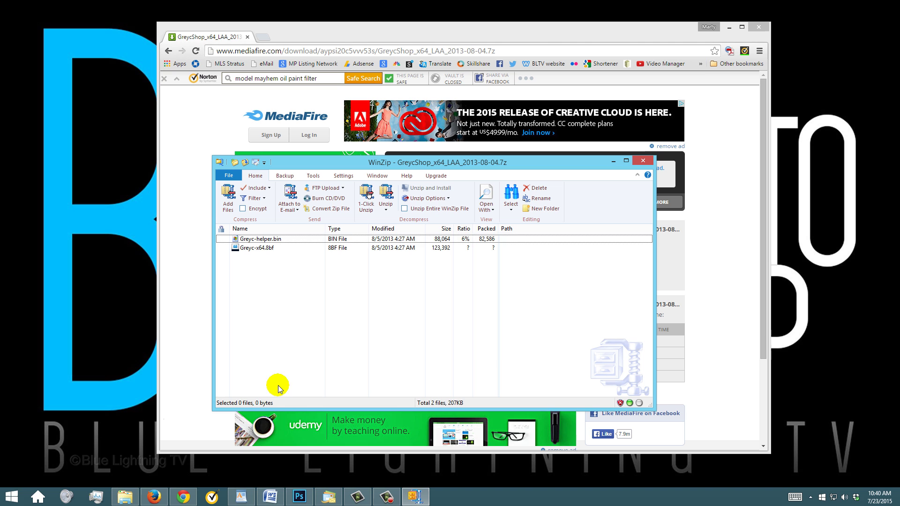
click(729, 28)
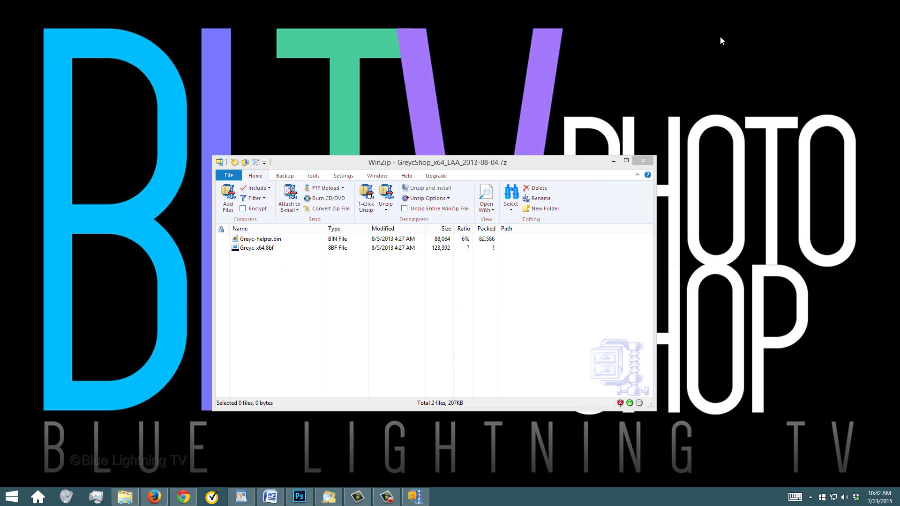
Browse the computer to the Program Files folder on the Windows8_OS (C:) drive.
click(38, 496)
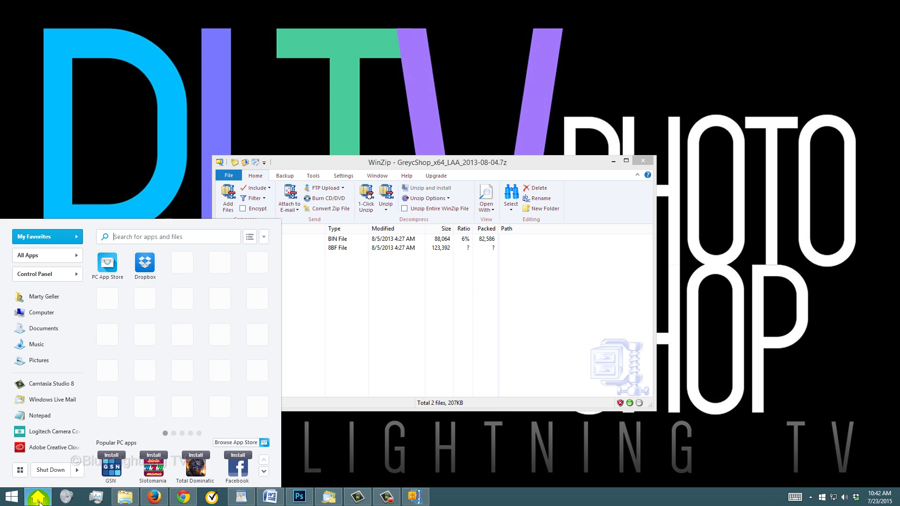
click(41, 314)
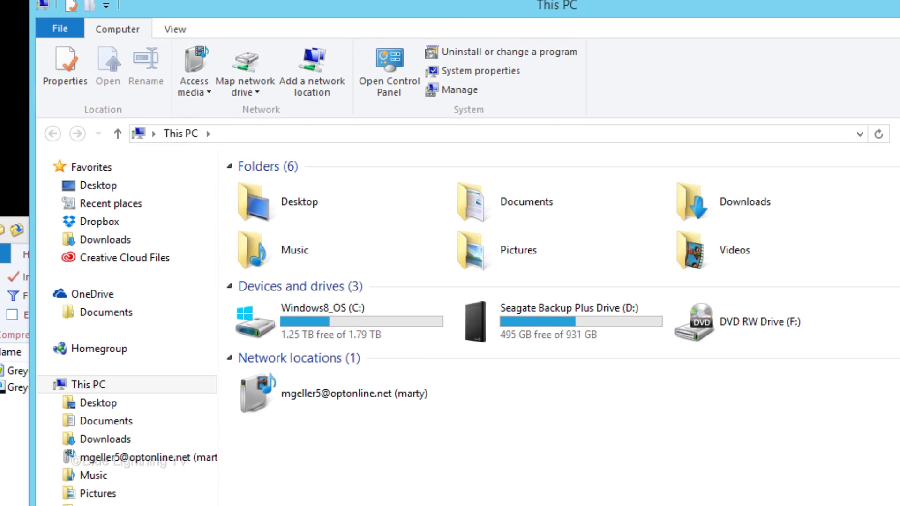
click(269, 324)
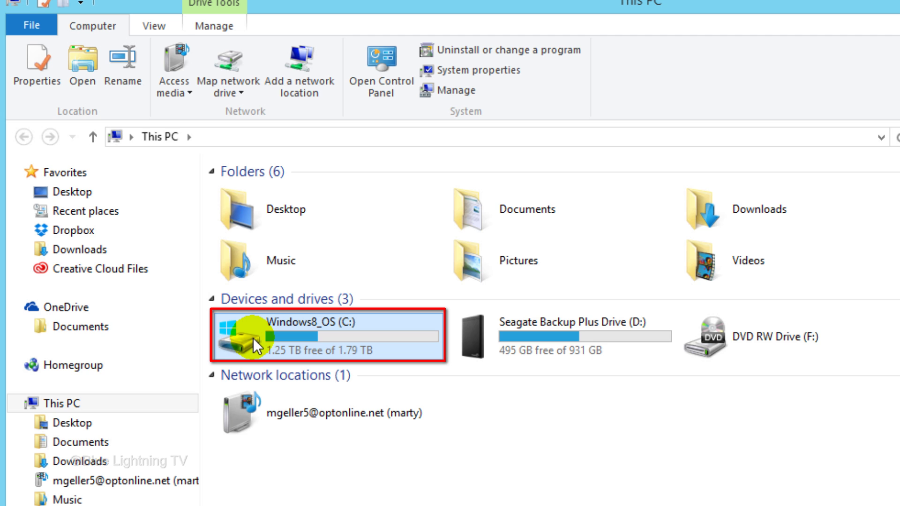
double_click(253, 339)
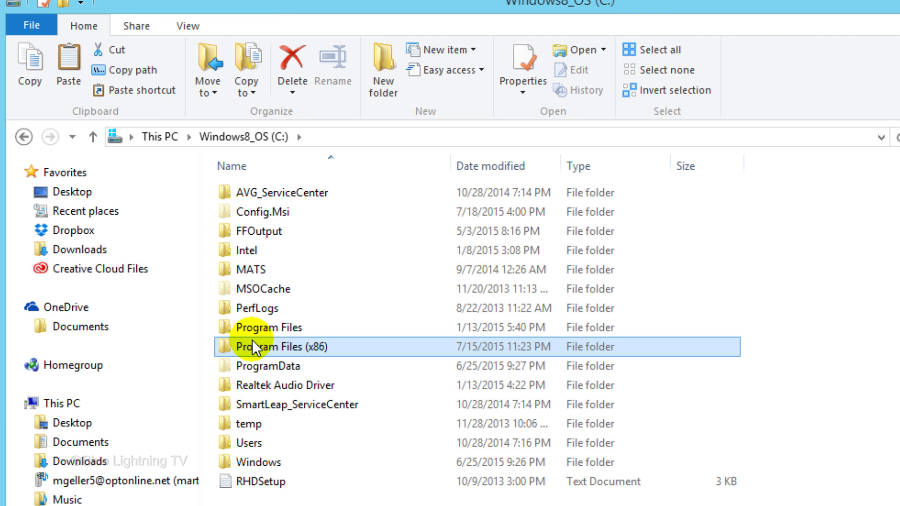
click(242, 327)
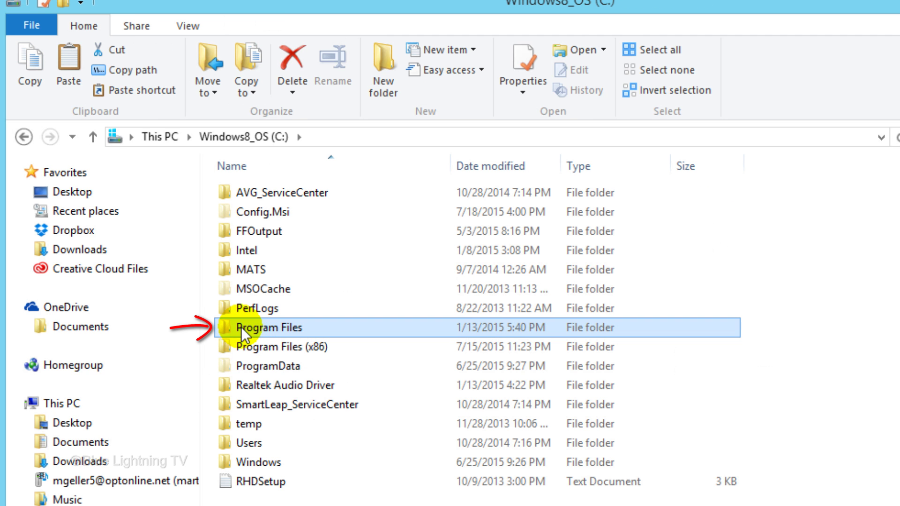
double_click(240, 327)
click(240, 328)
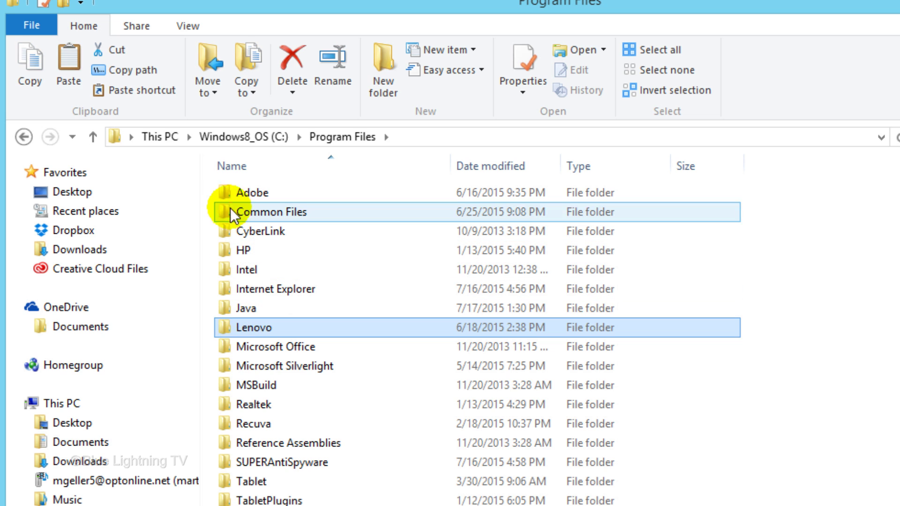
Within Program Files, open the Adobe folder, its Adobe Photoshop CC 2015 subfolder, and the Plug-ins folder inside it.
click(229, 192)
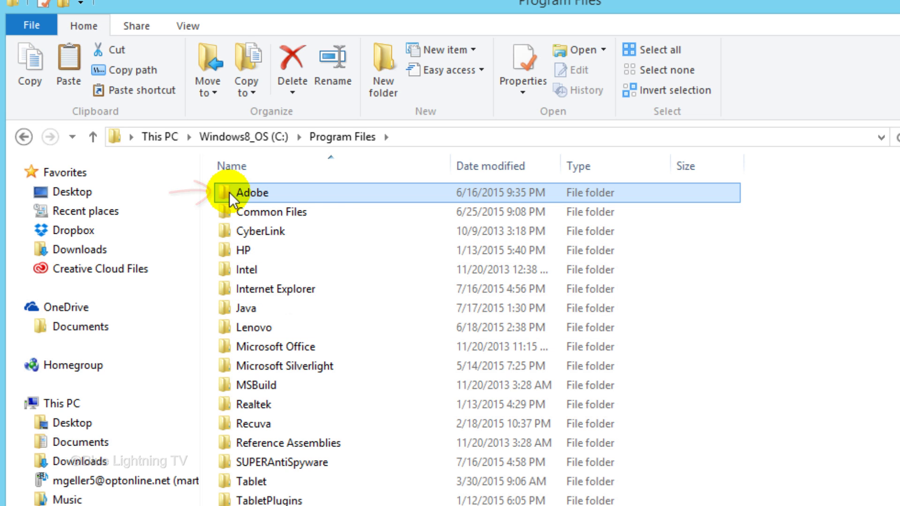
double_click(229, 192)
click(221, 290)
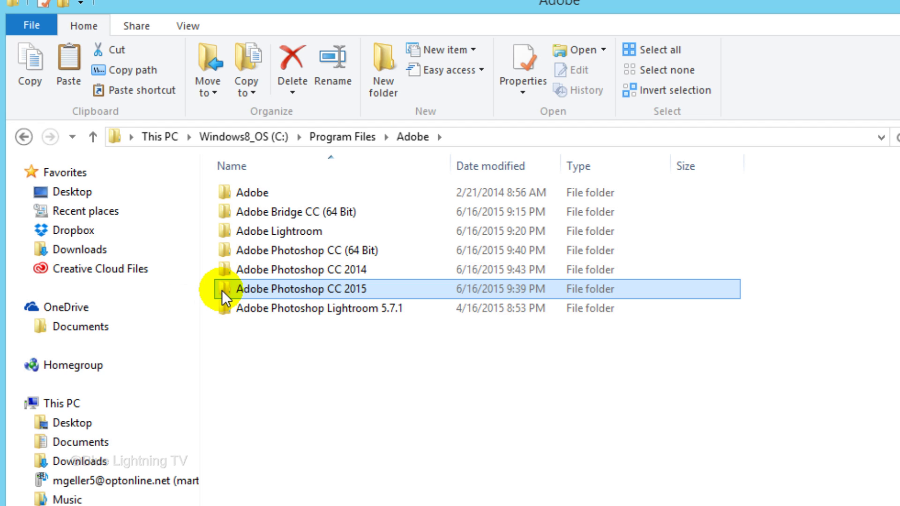
double_click(221, 290)
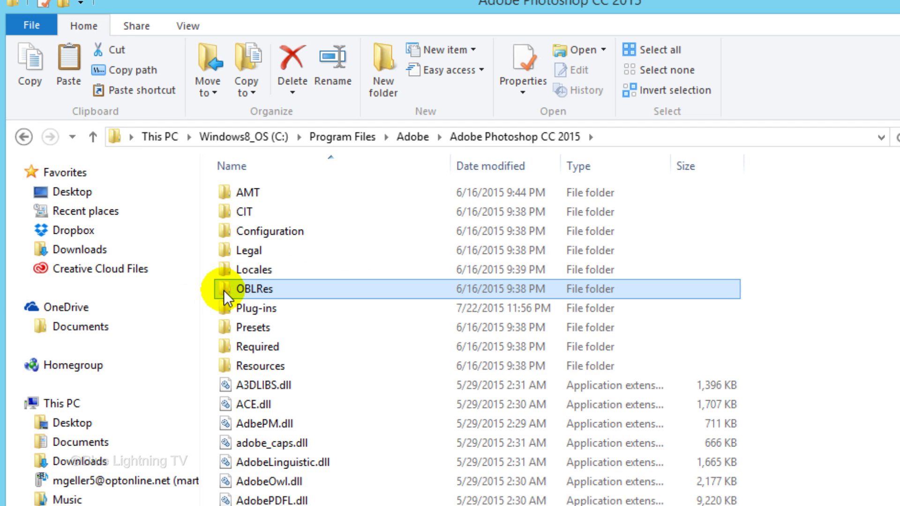
click(220, 308)
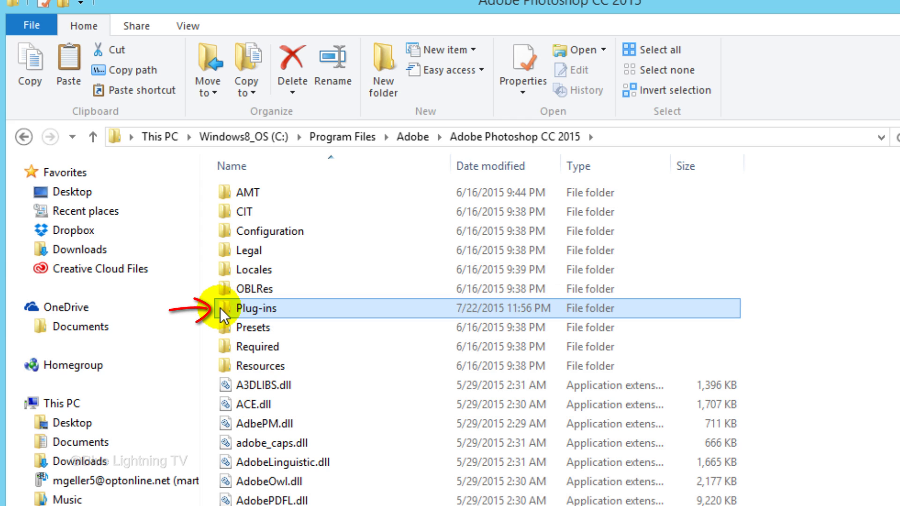
double_click(221, 307)
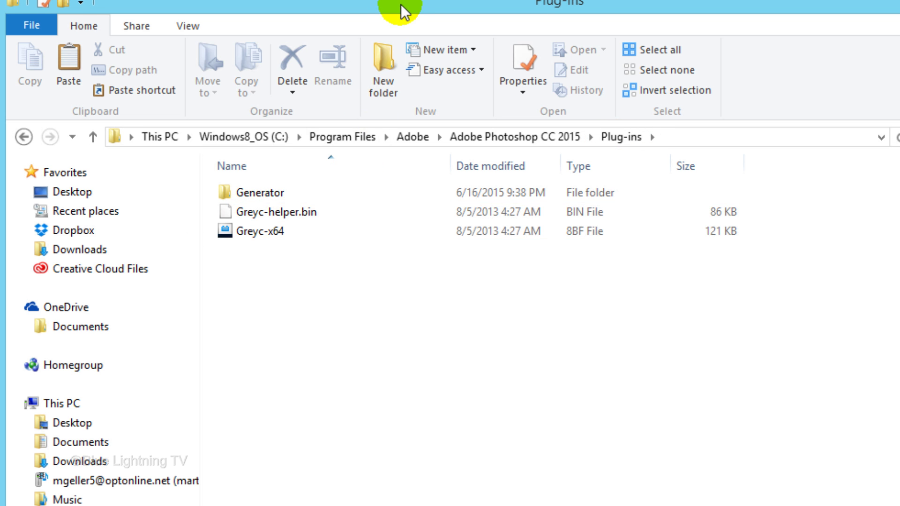
Place the Plug-ins window beside WinZip and copy Greyc-helper.bin and Greyc-x64.8bf from the archive into the Plug-ins folder.
drag(401, 9, 673, 23)
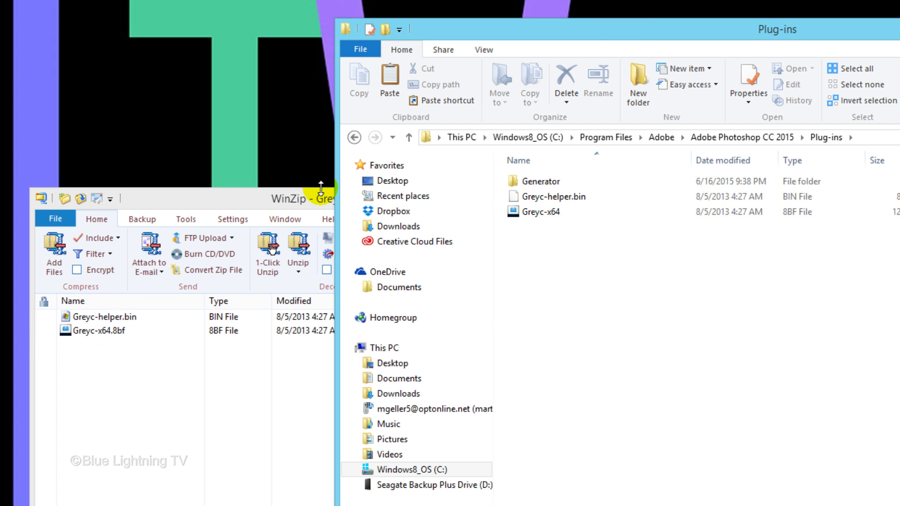
click(121, 315)
shift+click(114, 330)
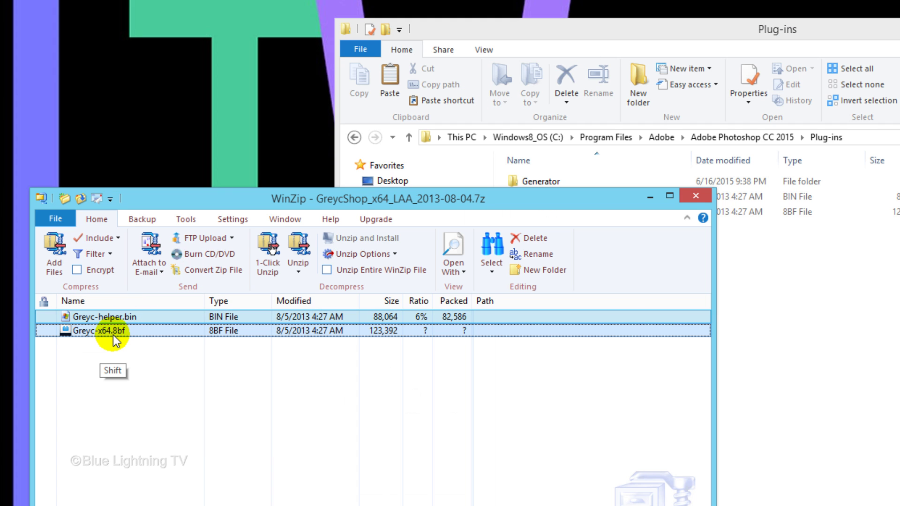
drag(90, 316, 757, 361)
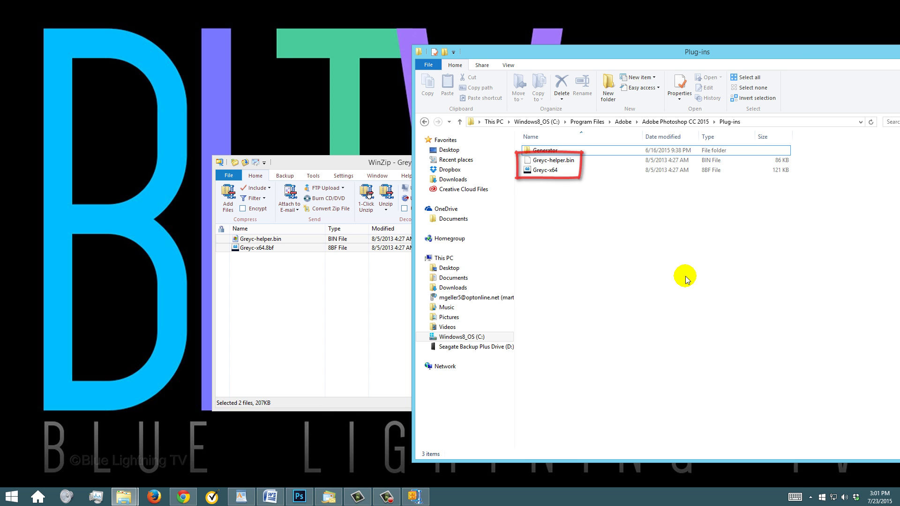
Close the Plug-ins folder window and the WinZip archive window.
drag(792, 56, 584, 61)
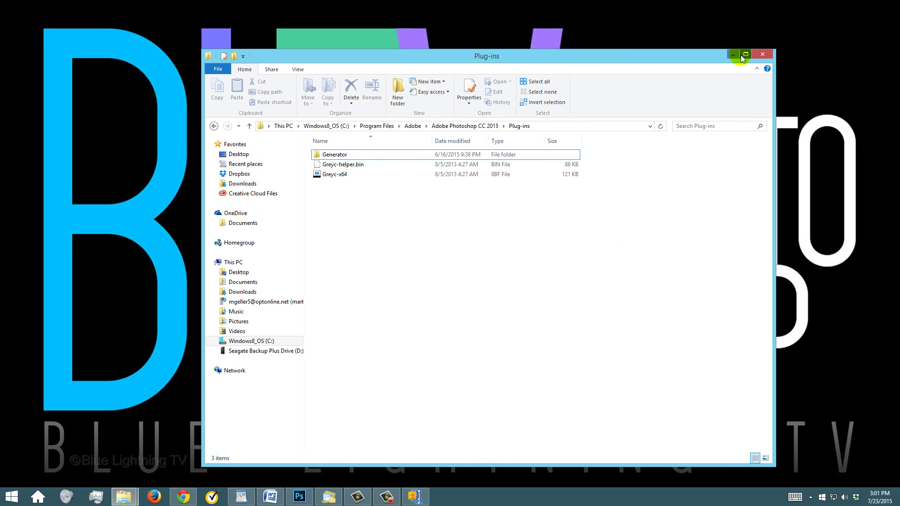
click(759, 53)
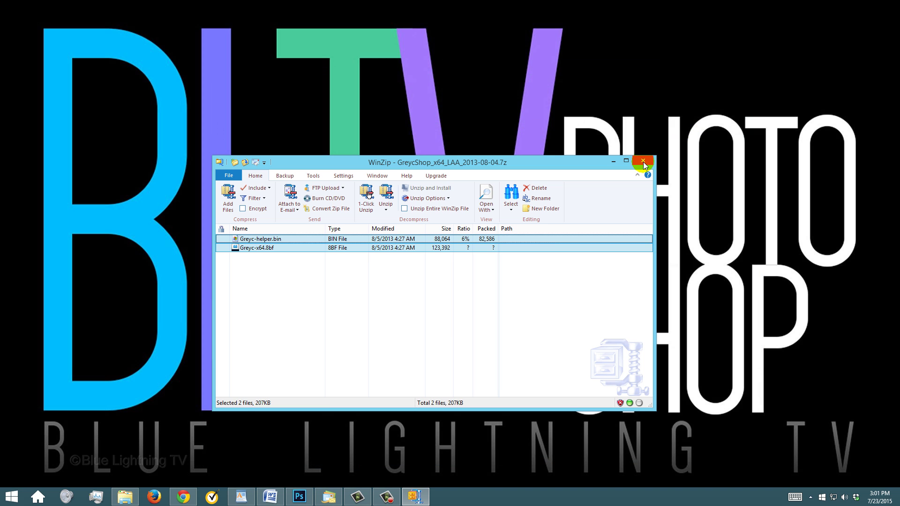
click(642, 161)
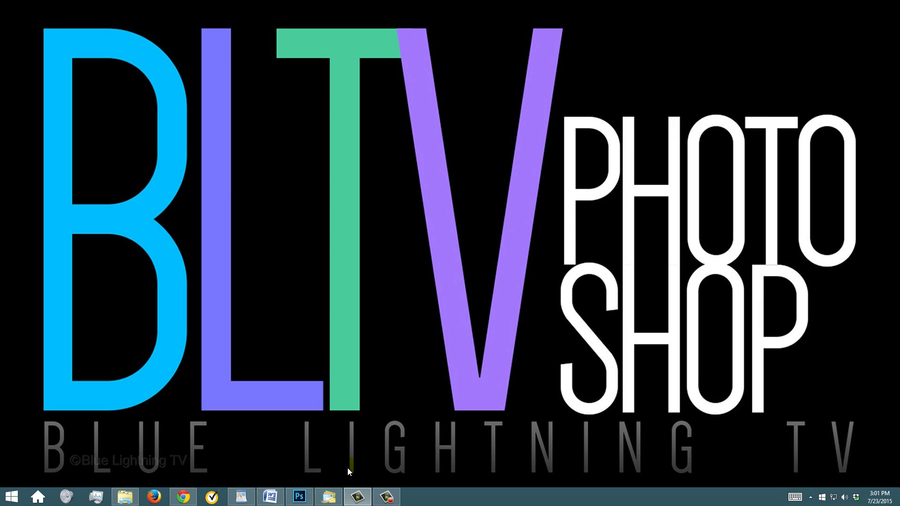
Switch to Photoshop and open the Tiger smaller image from the Animals folder.
click(299, 497)
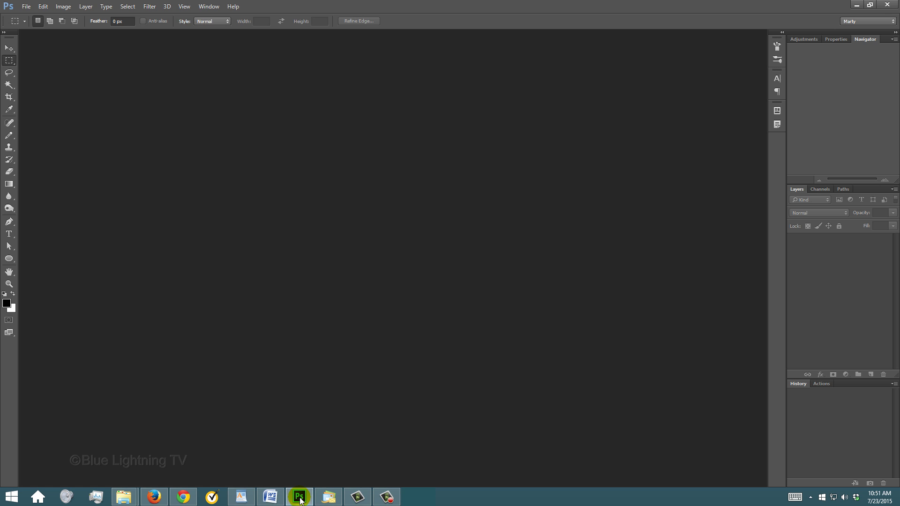
click(26, 6)
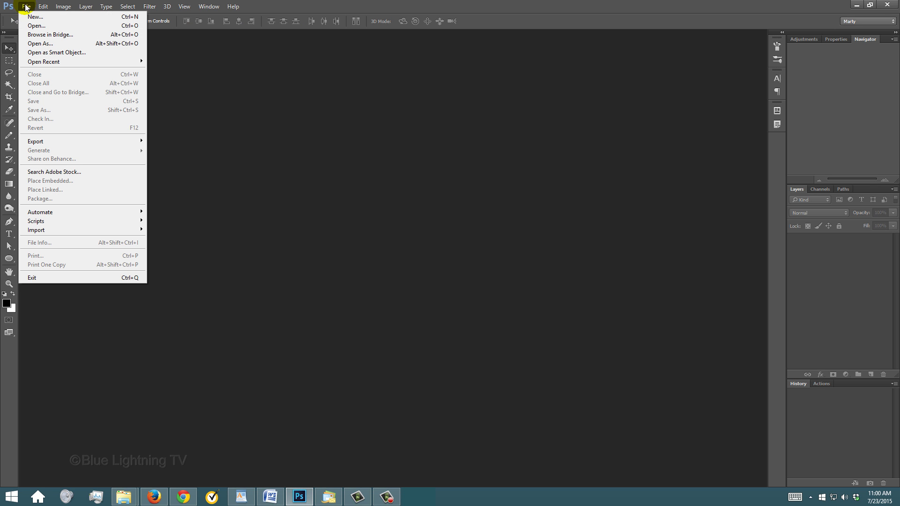
click(35, 26)
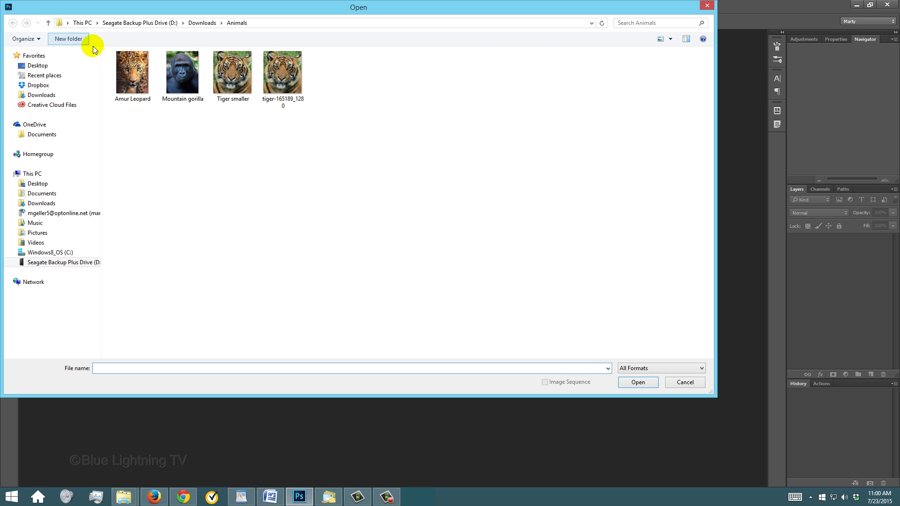
click(231, 73)
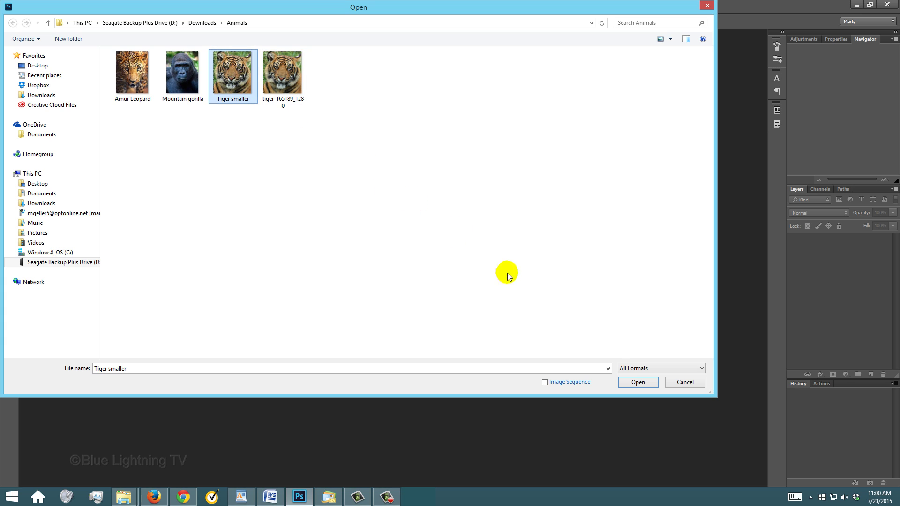
click(639, 382)
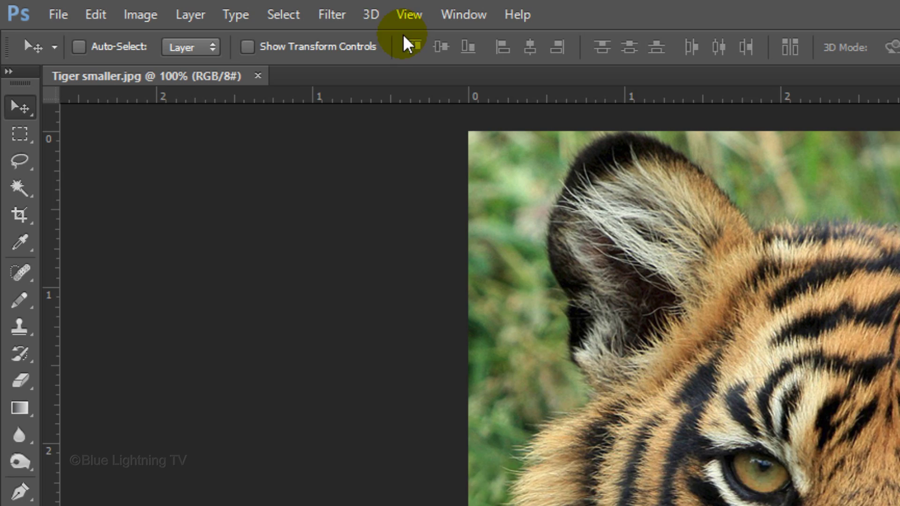
Apply the GREYCstoration noise filter with its existing settings to the tiger photo, checking the eyes, nose and whiskers in the preview first.
click(151, 7)
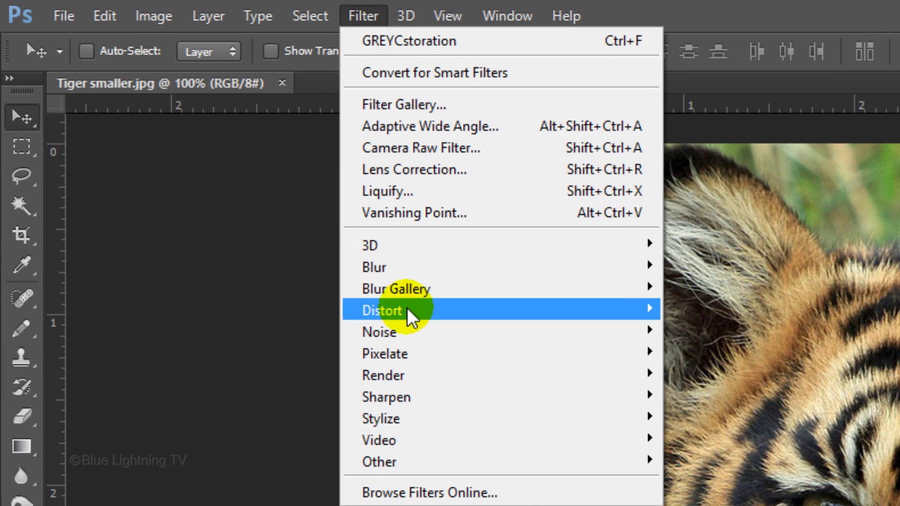
mouse_move(409, 328)
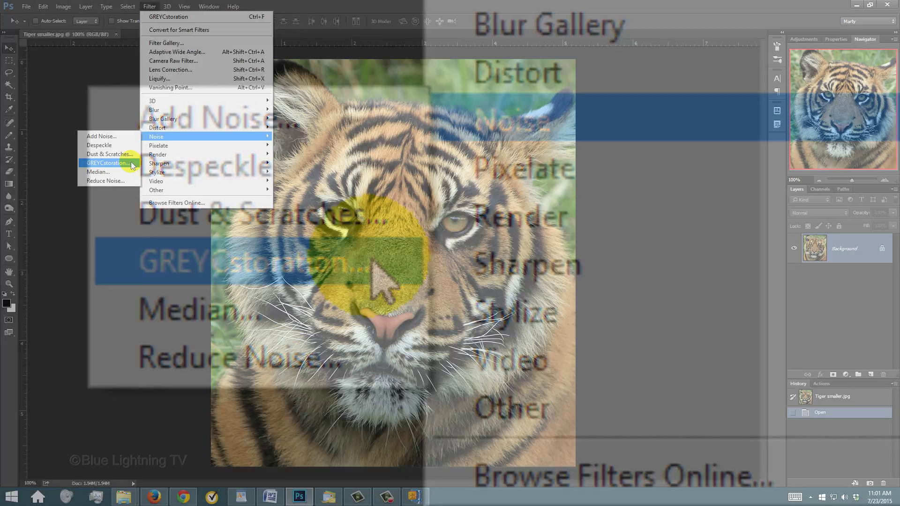
click(372, 259)
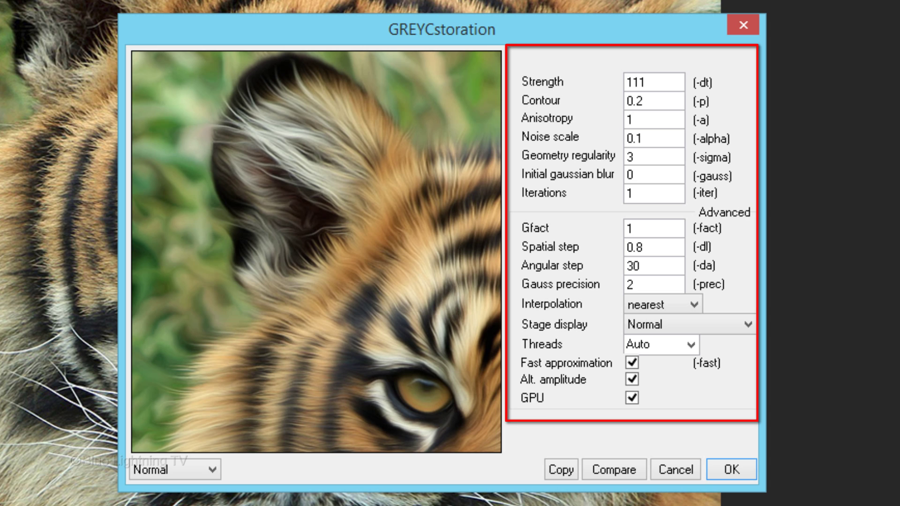
drag(302, 277, 268, 135)
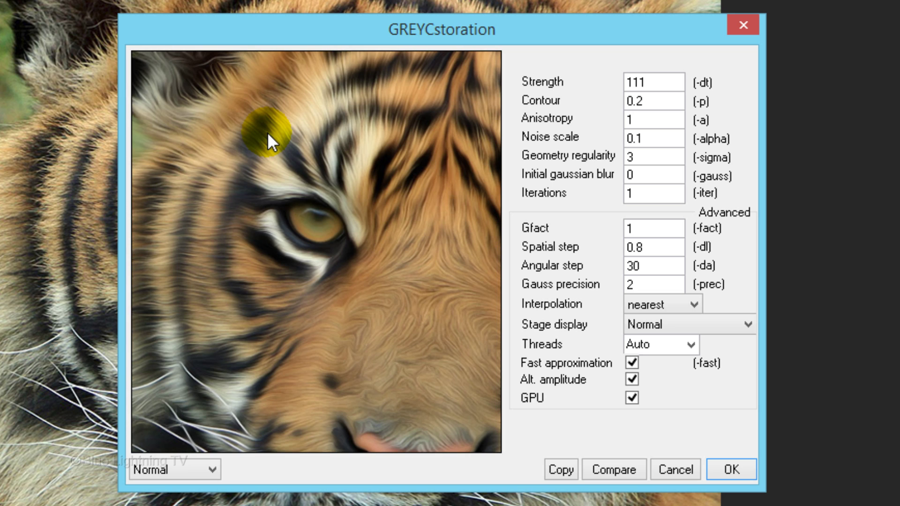
drag(415, 279, 499, 75)
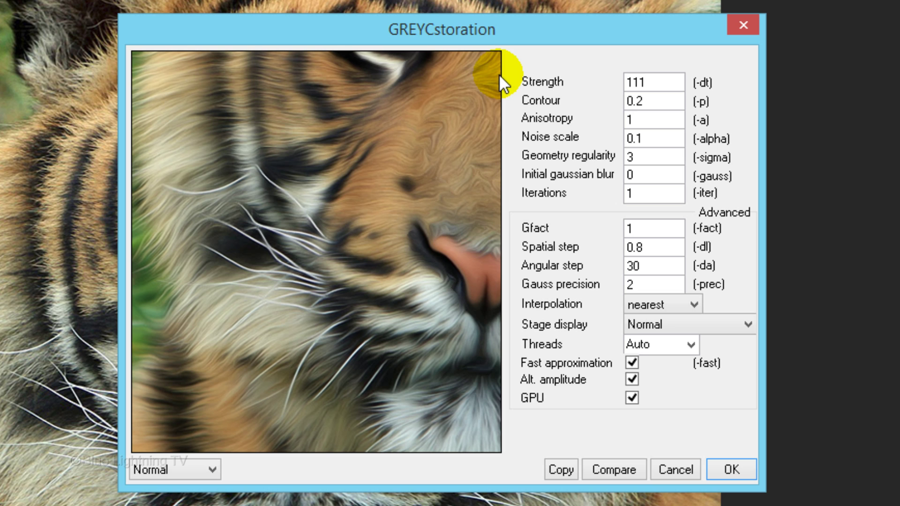
drag(459, 115, 258, 83)
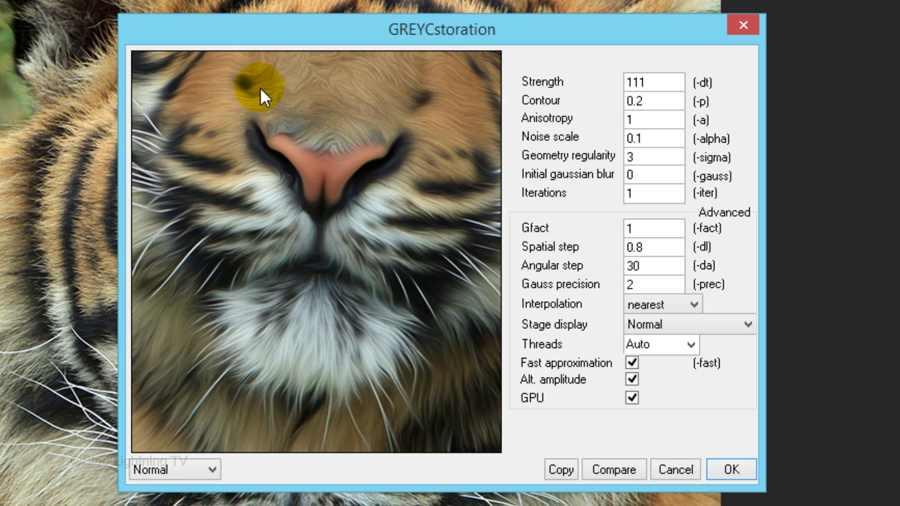
drag(323, 88, 315, 364)
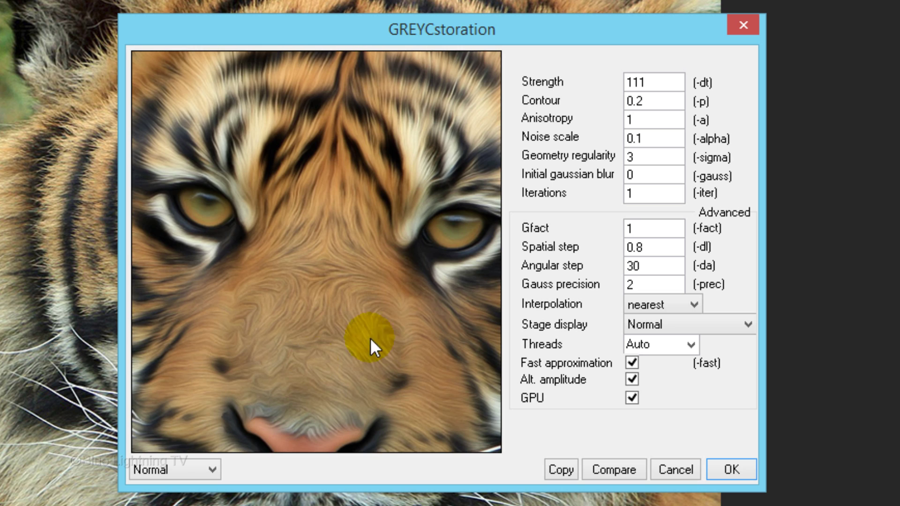
click(730, 468)
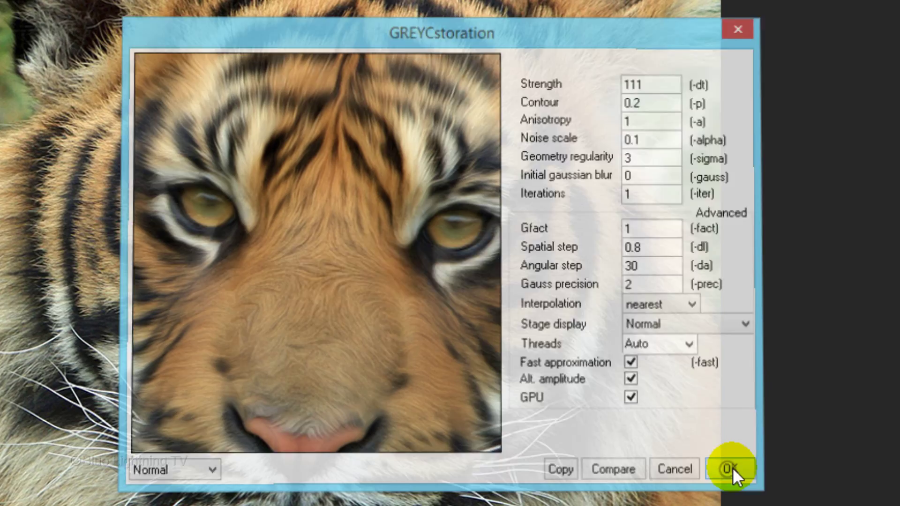